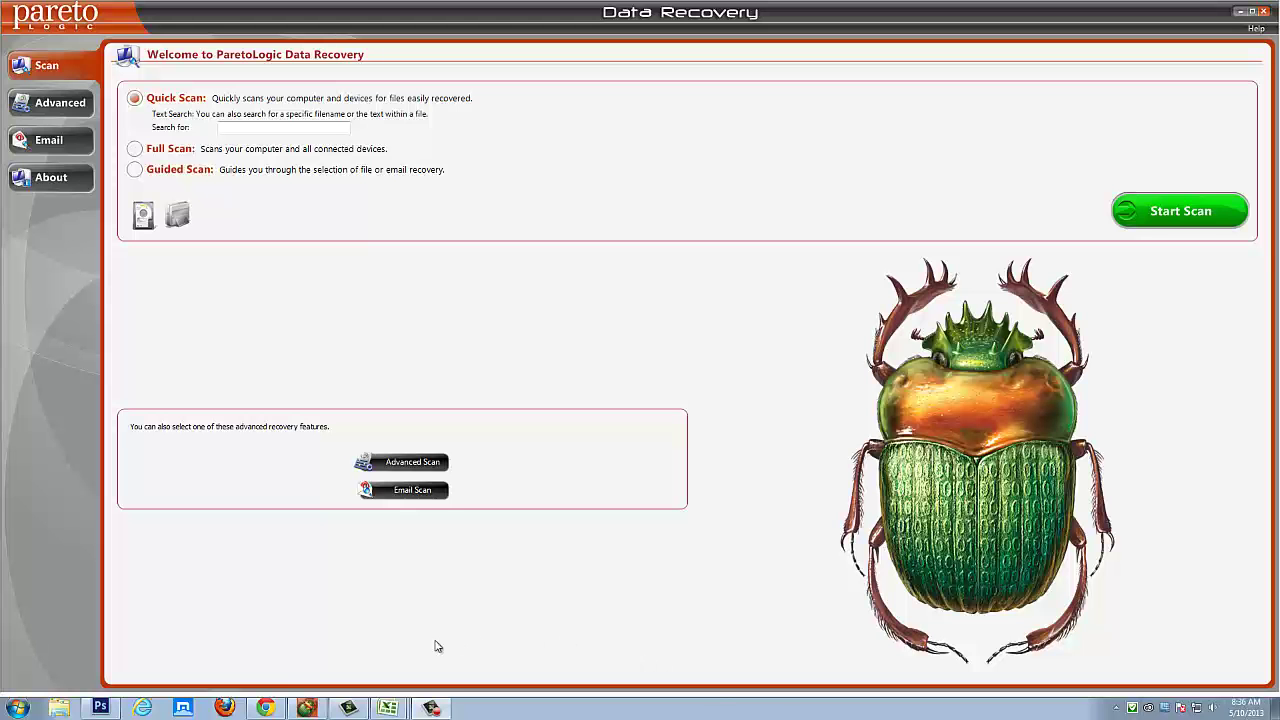
- Glance at the revivemyfiles.com page in Chrome, then return to the Data Recovery window
click(265, 707)
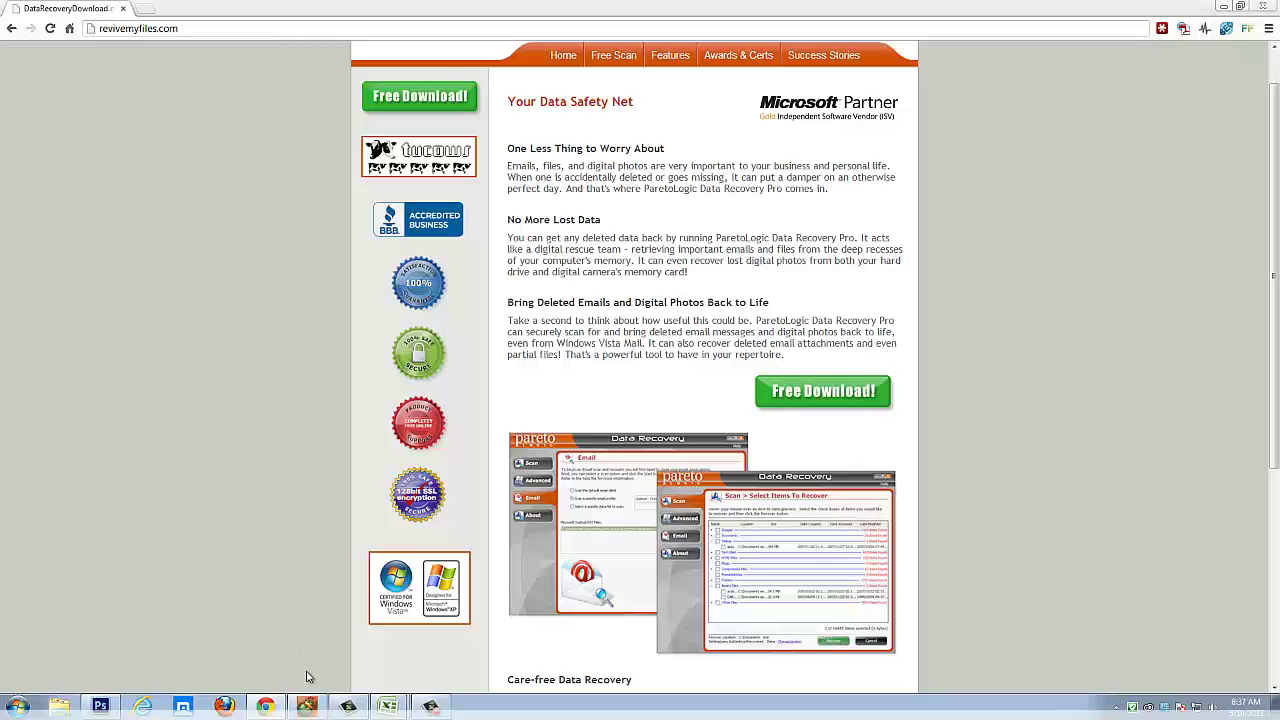
click(308, 708)
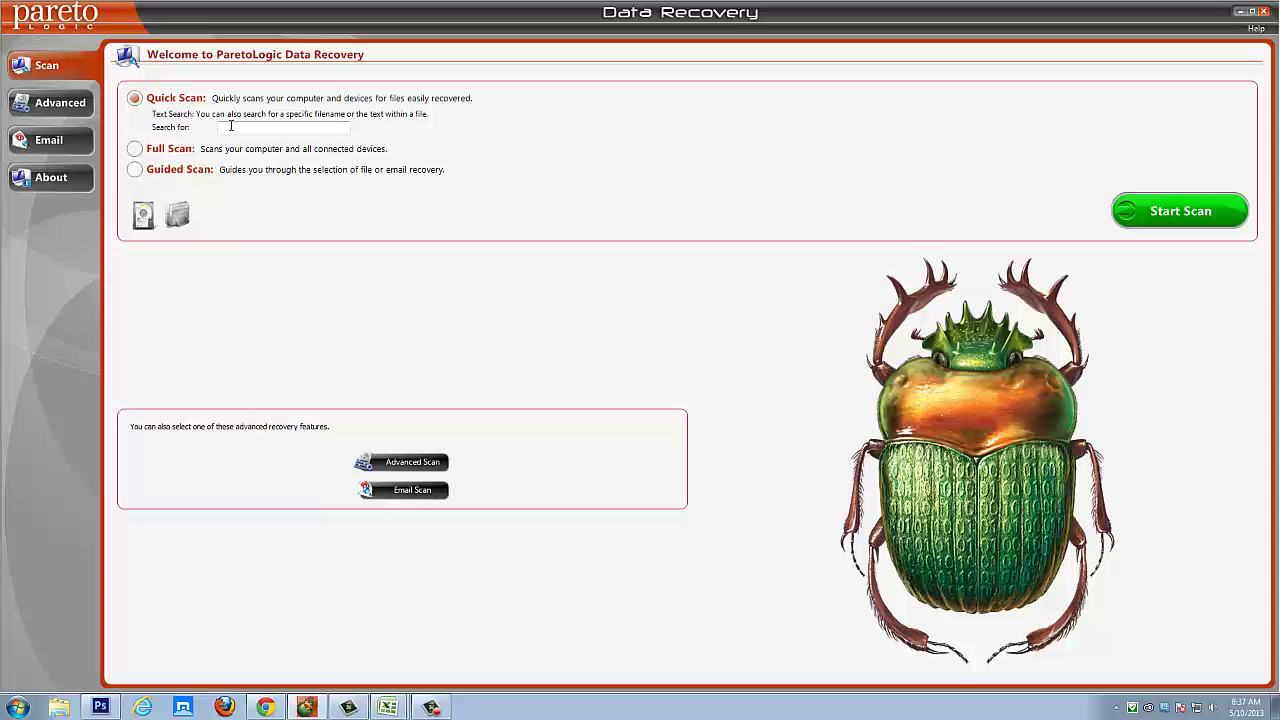
- Try the Search for field and Full Scan, settling on Guided Scan as the scan type
click(230, 126)
click(135, 149)
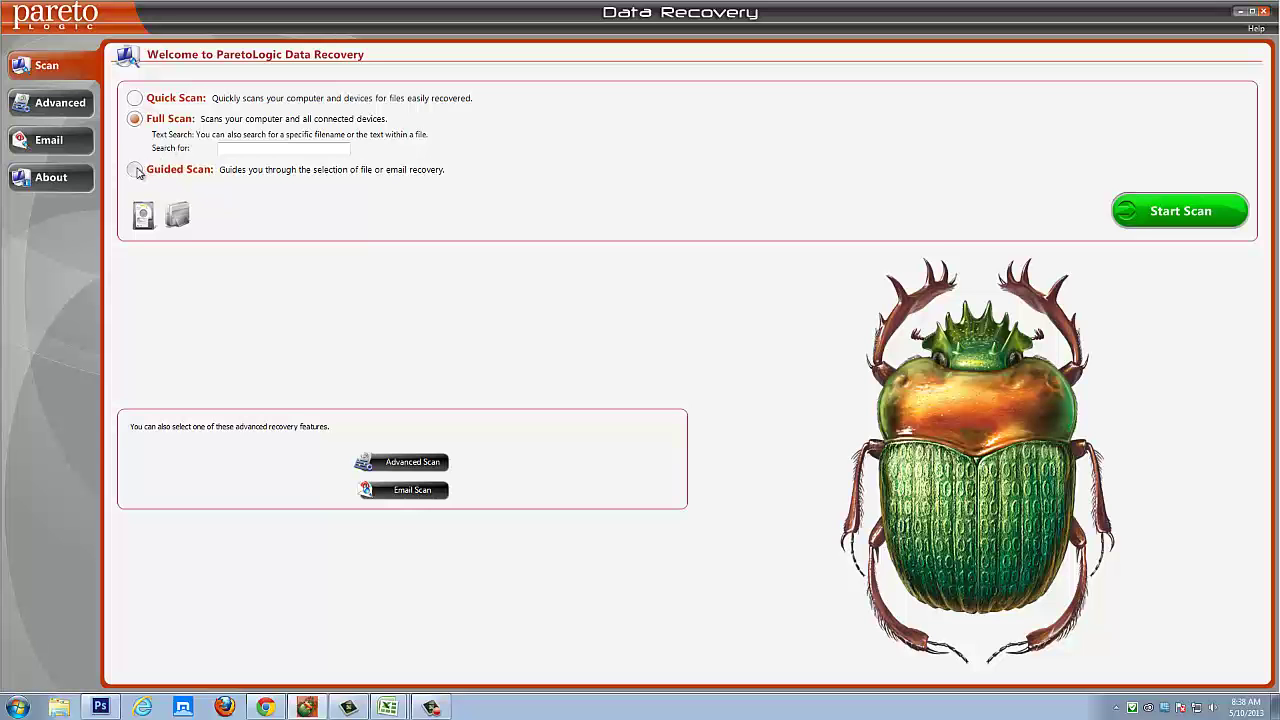
click(136, 169)
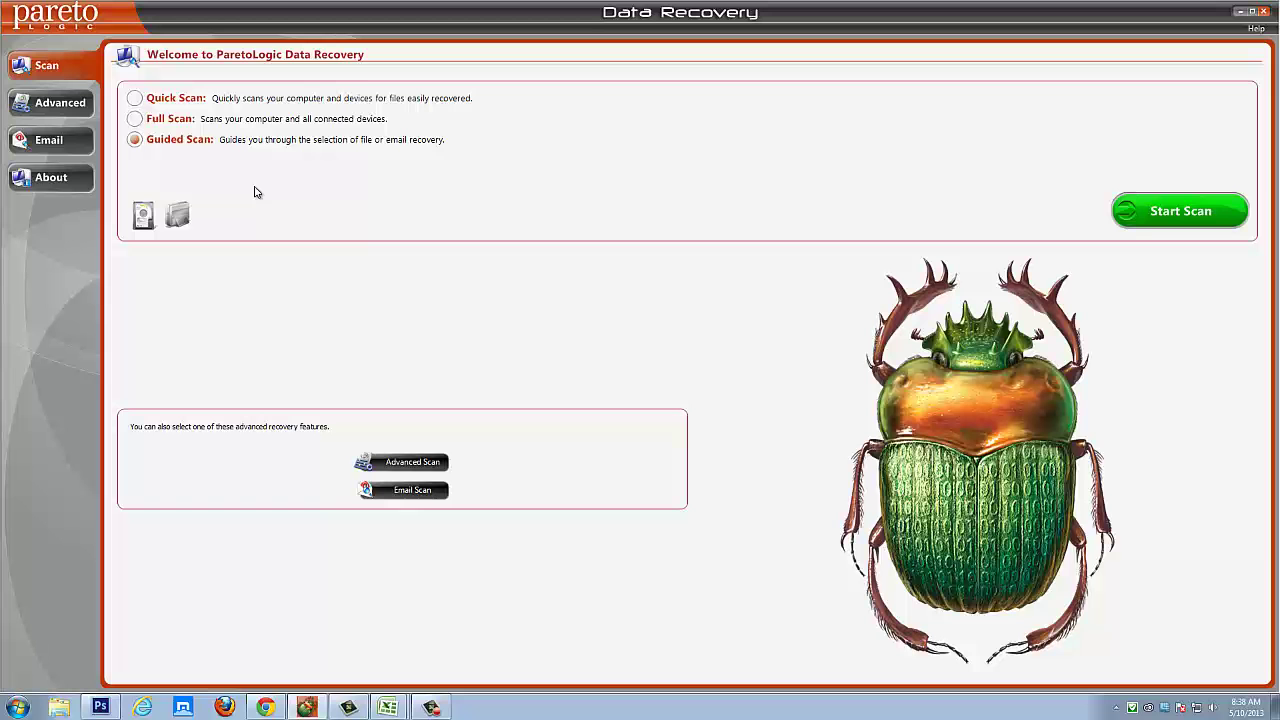
- In Advanced options, widen the Volume Name column and untick every volume except My Book (K:)
click(61, 104)
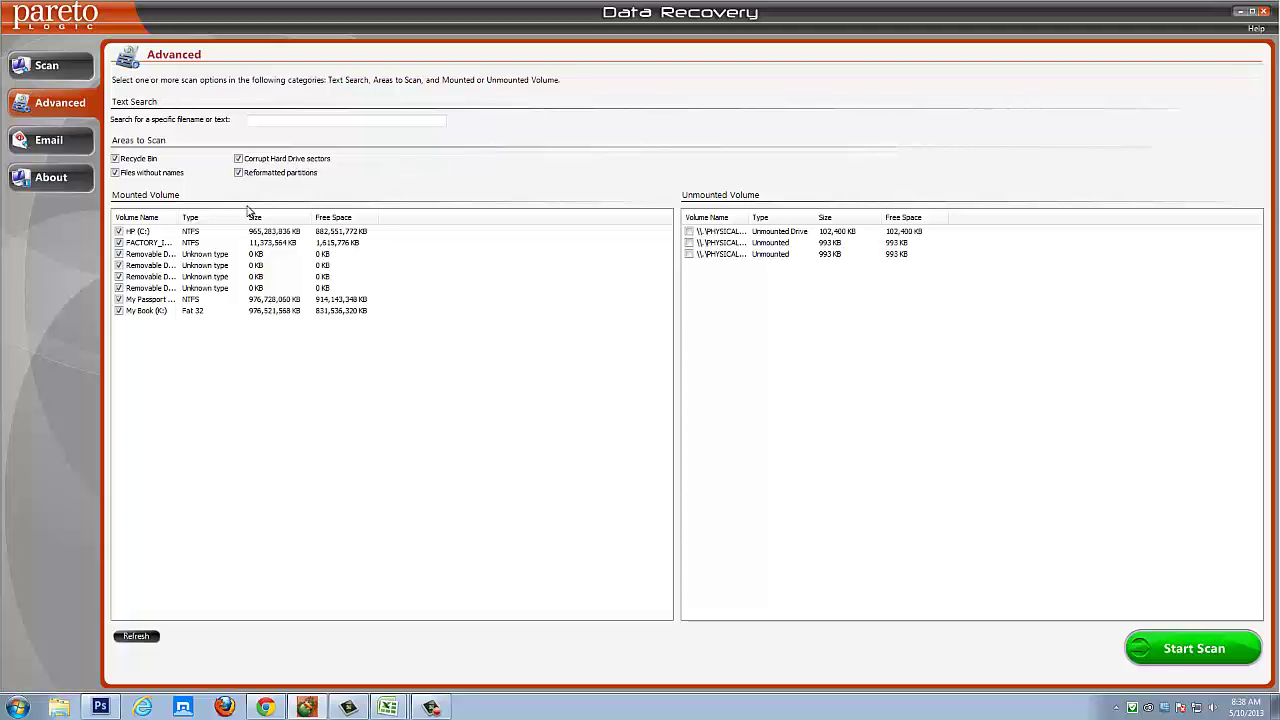
drag(181, 217, 234, 212)
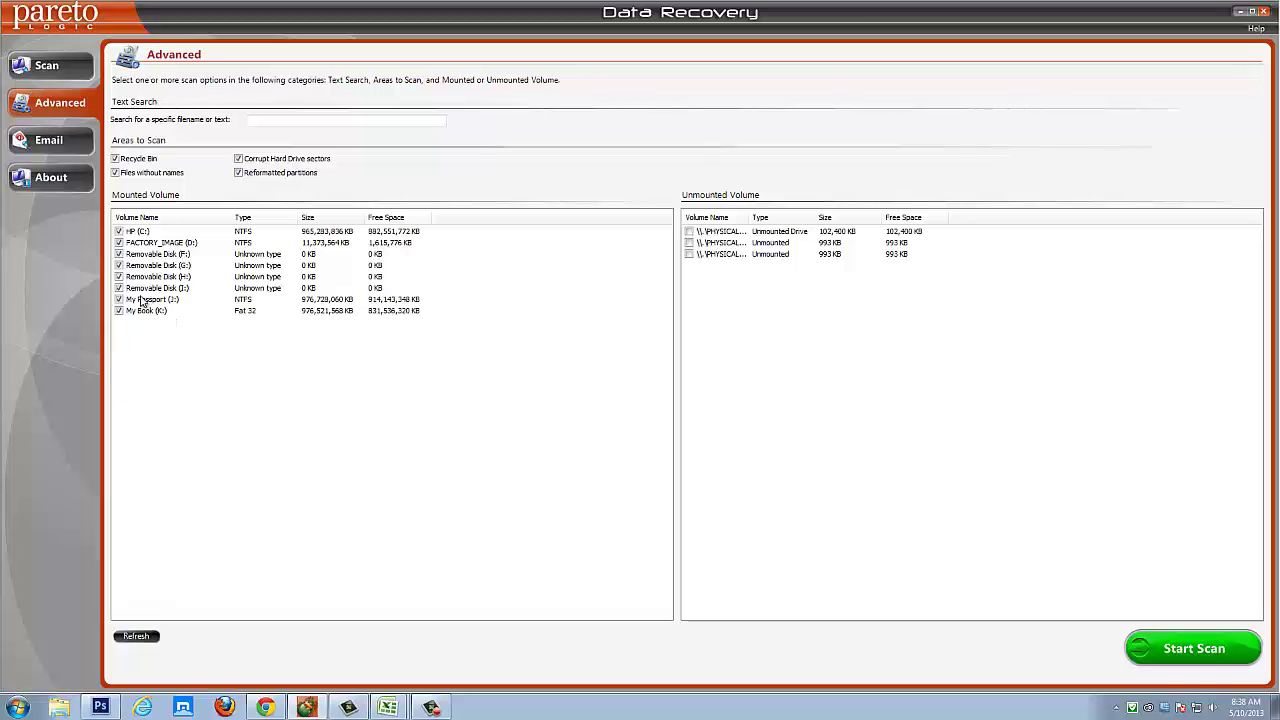
click(119, 231)
click(119, 254)
click(119, 276)
click(119, 299)
- Set the email scan to a specific profile, Windows Mail - Main Identity, then return to Scan
click(60, 142)
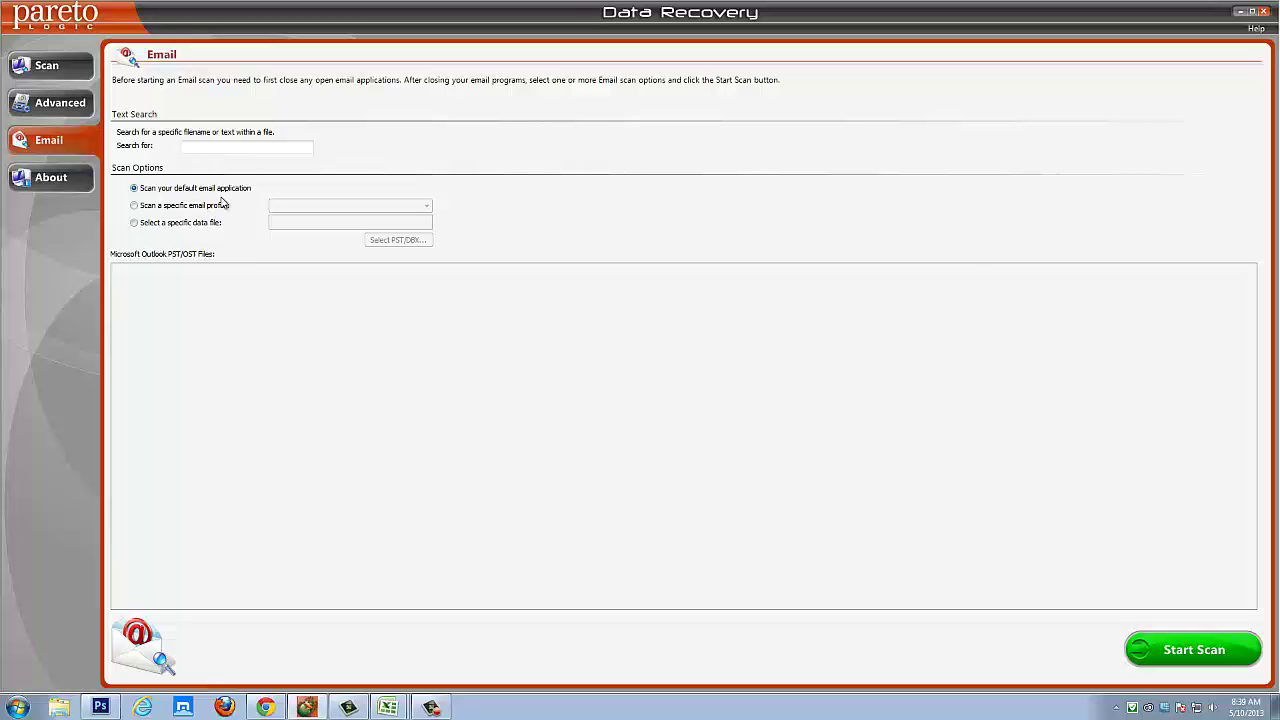
click(135, 206)
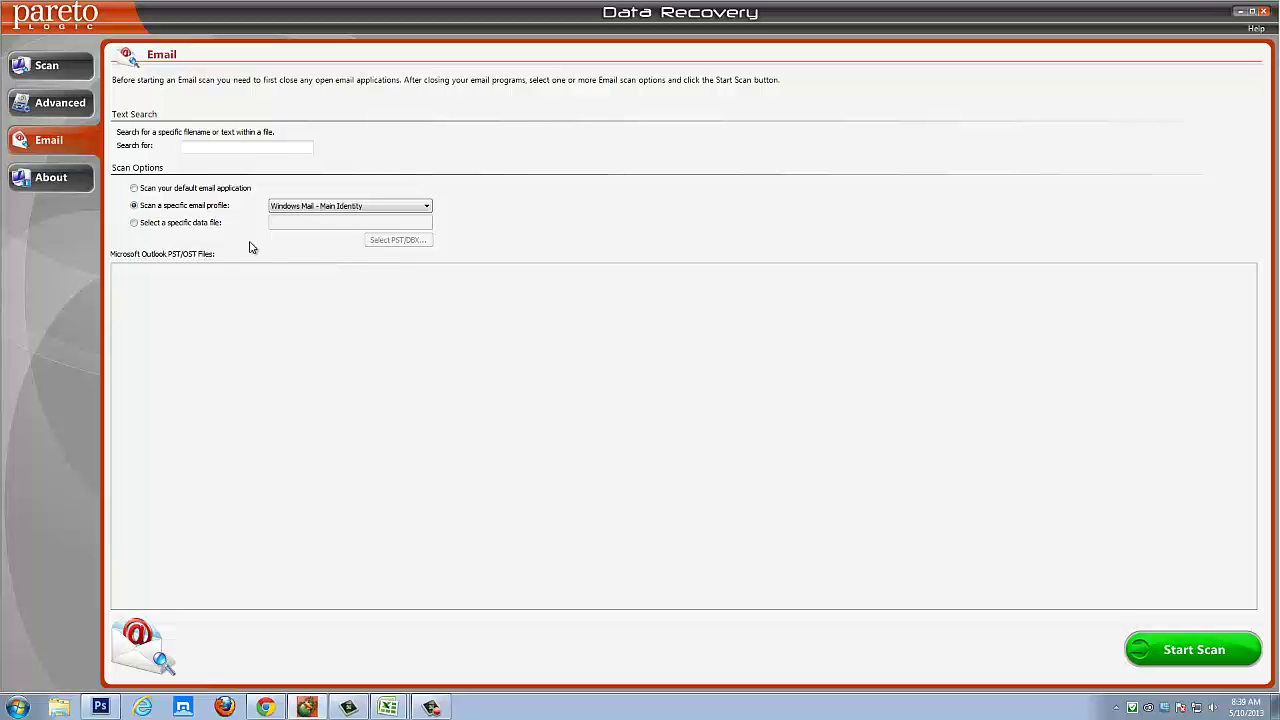
click(56, 72)
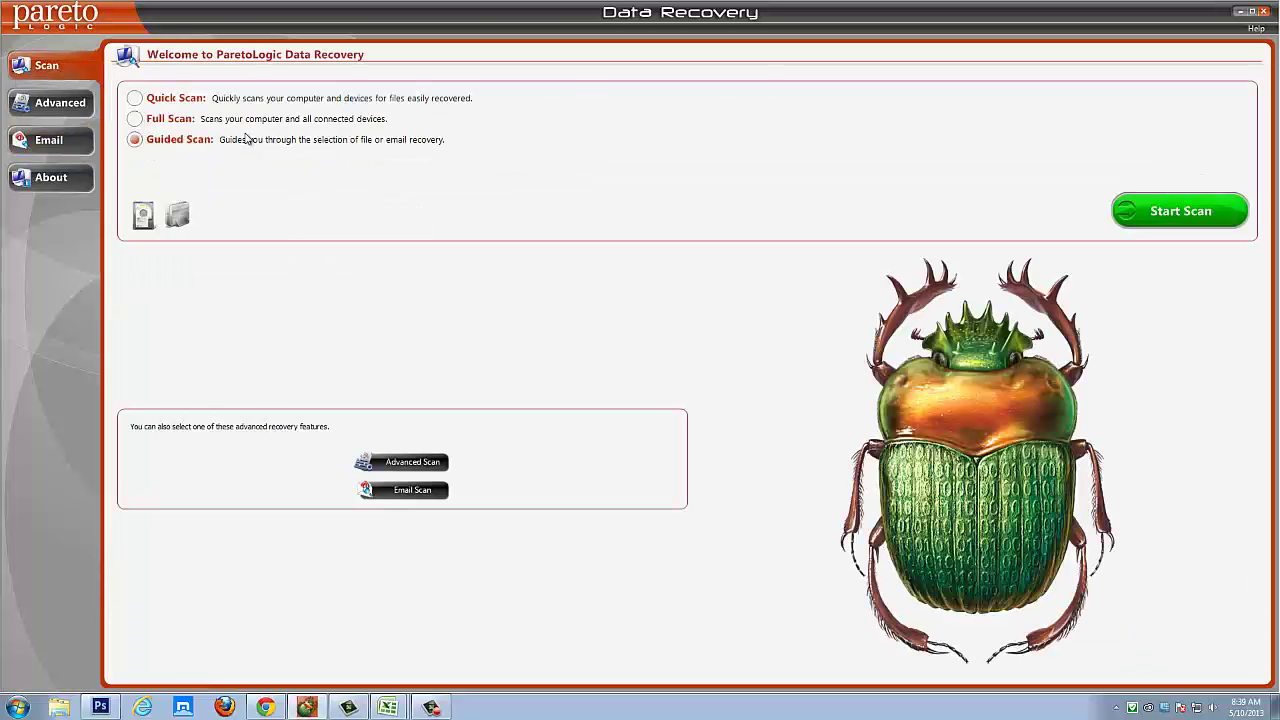
- Start the guided scan and set it to recover from an existing partition on HP (C:)
click(1169, 213)
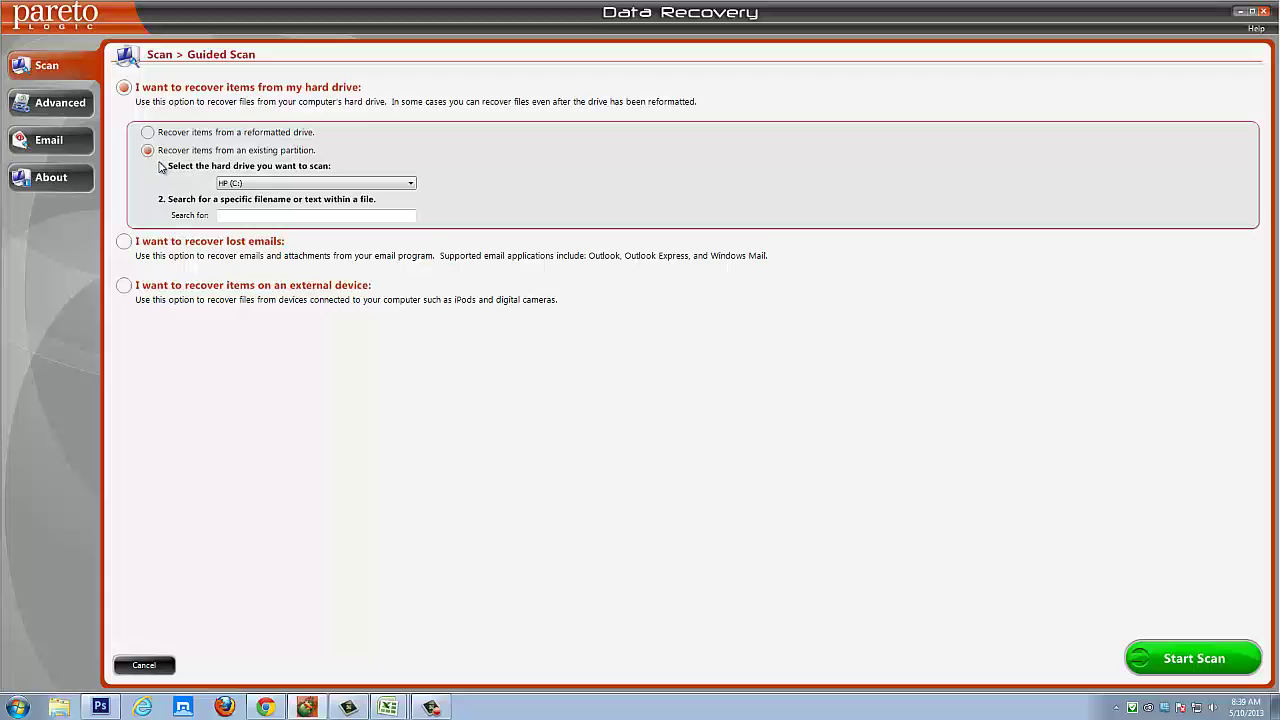
click(148, 132)
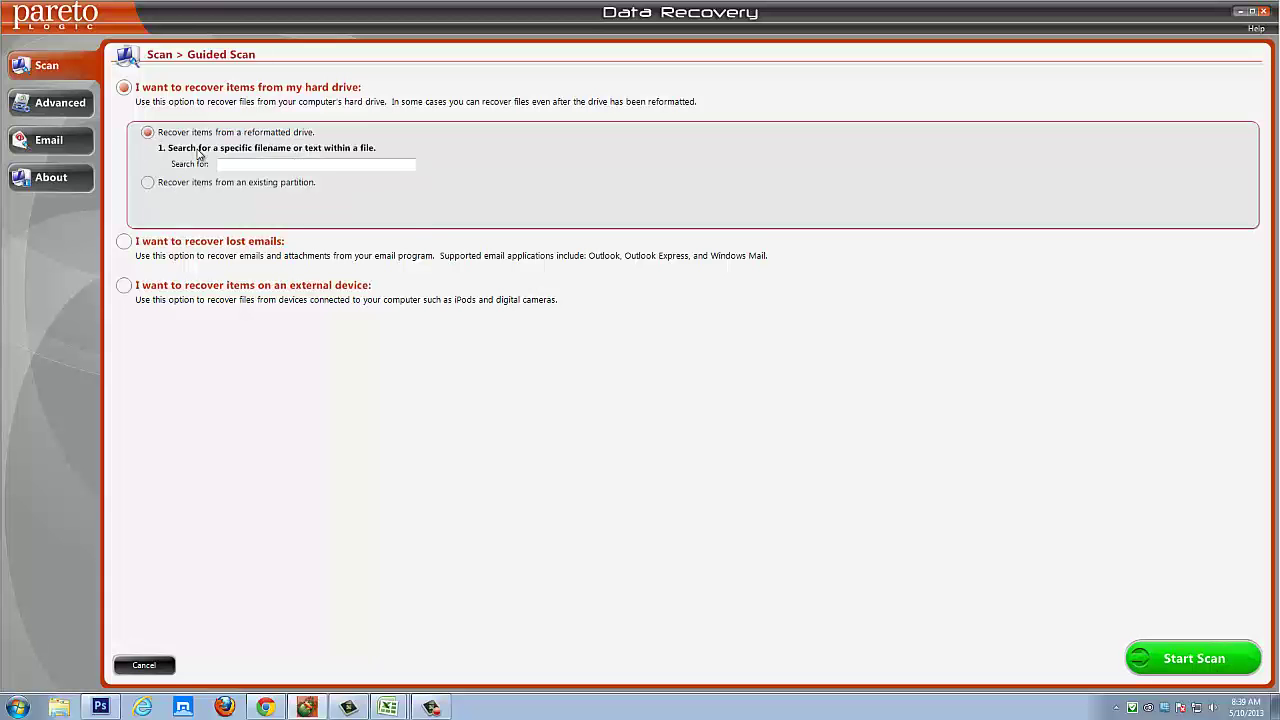
click(148, 182)
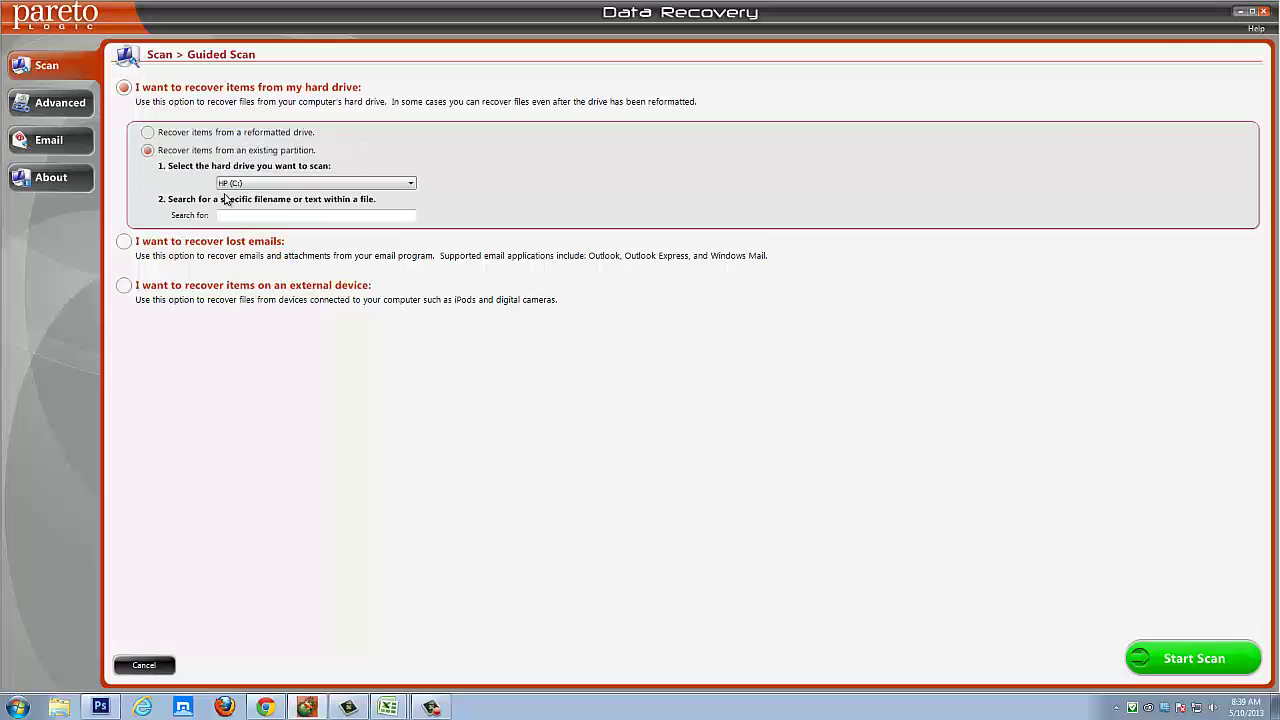
click(409, 186)
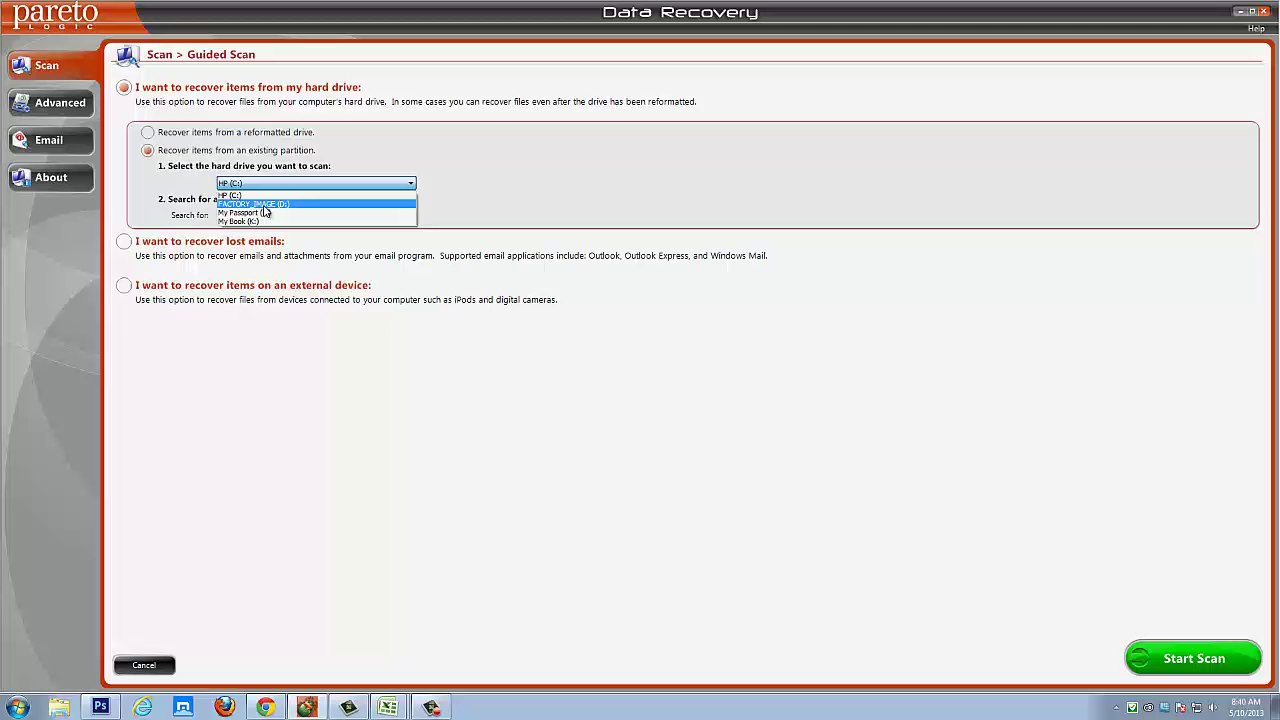
click(484, 214)
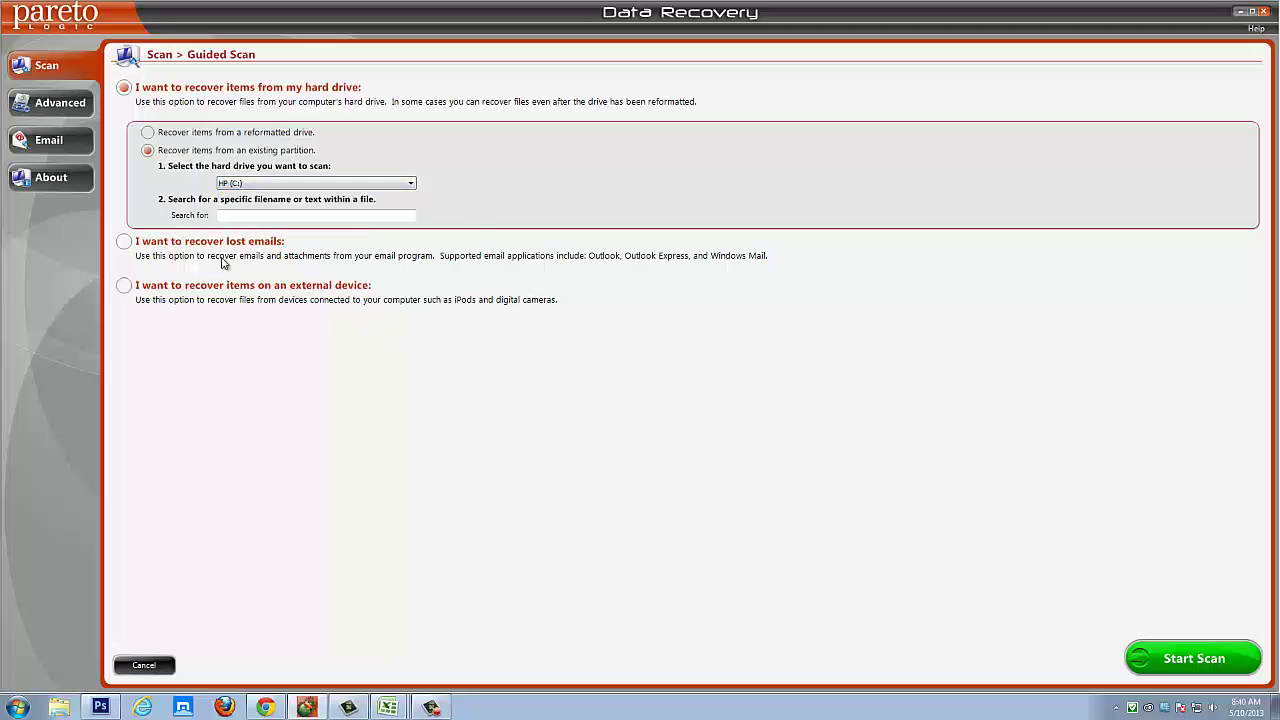
- Try the lost-email and external-device guided options, pick the I: drive, then show Advanced options
click(124, 242)
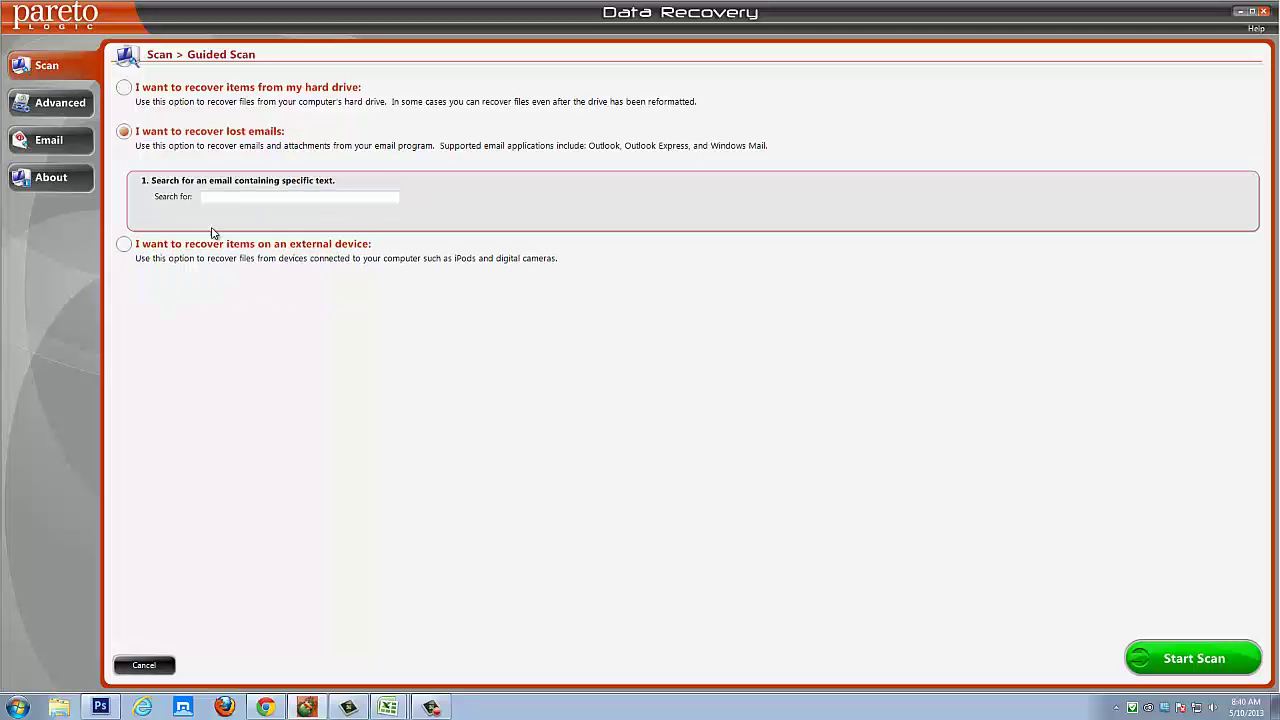
click(224, 197)
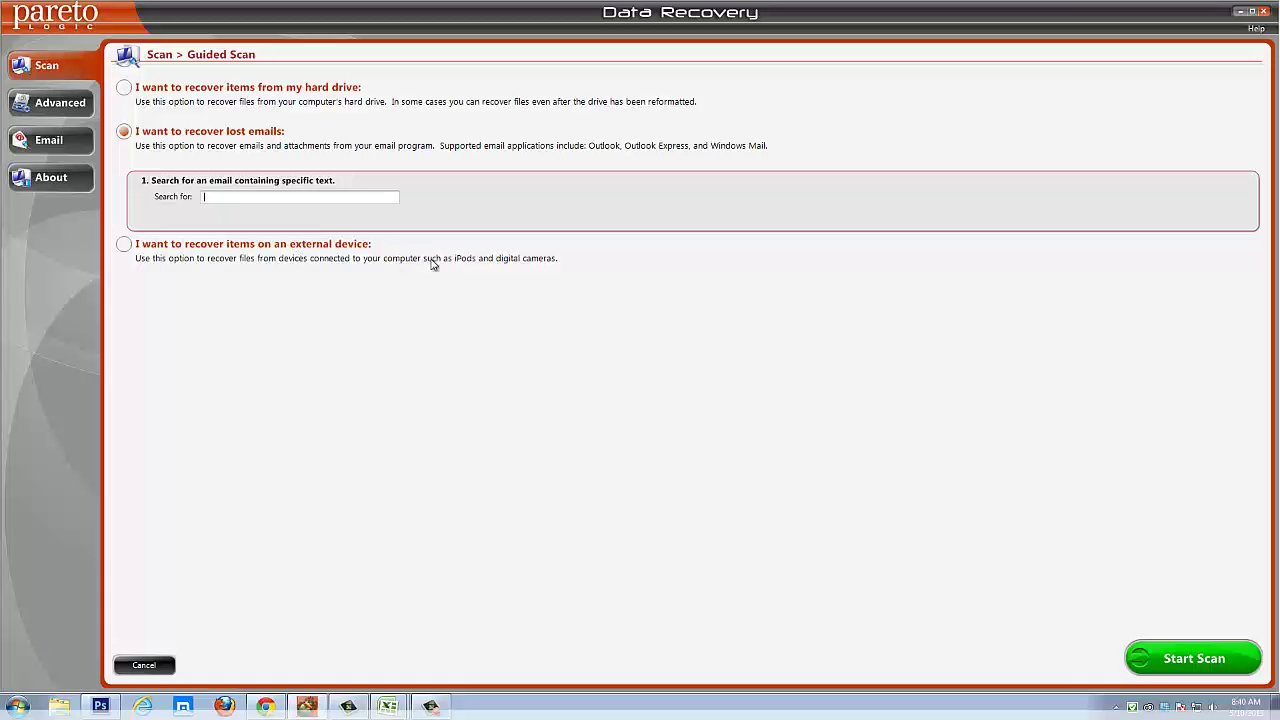
click(128, 247)
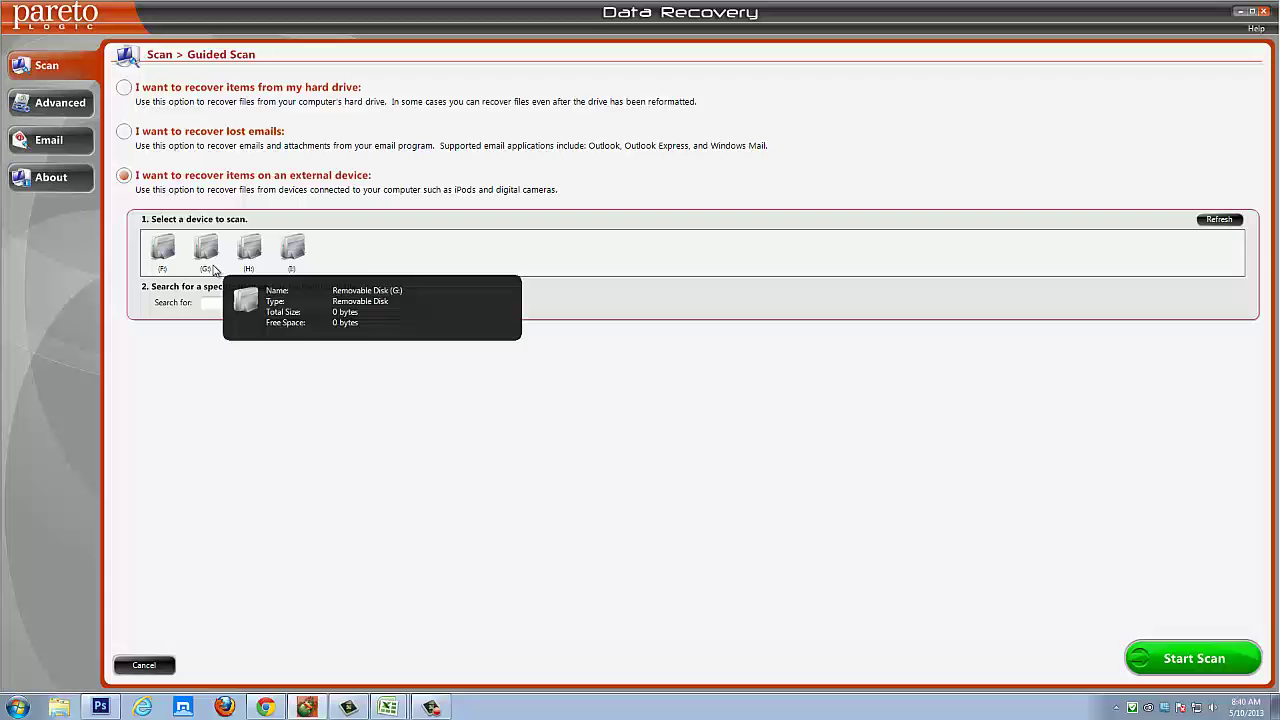
click(207, 262)
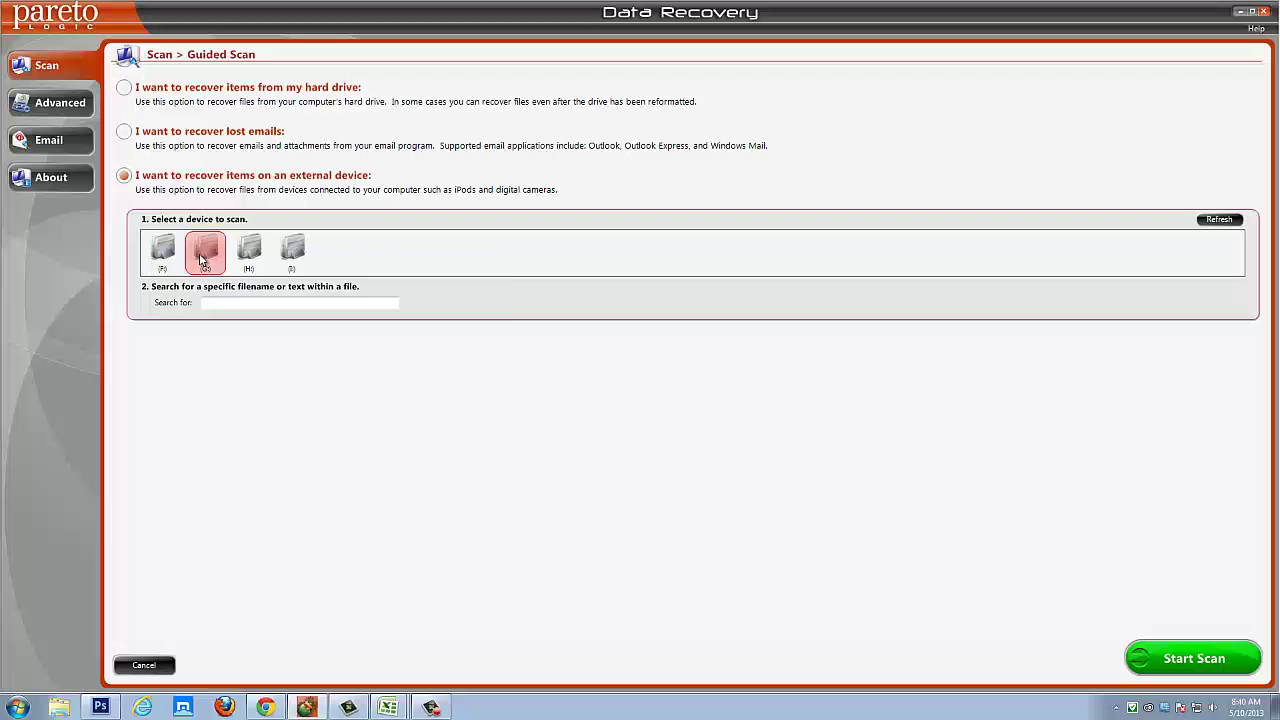
click(164, 262)
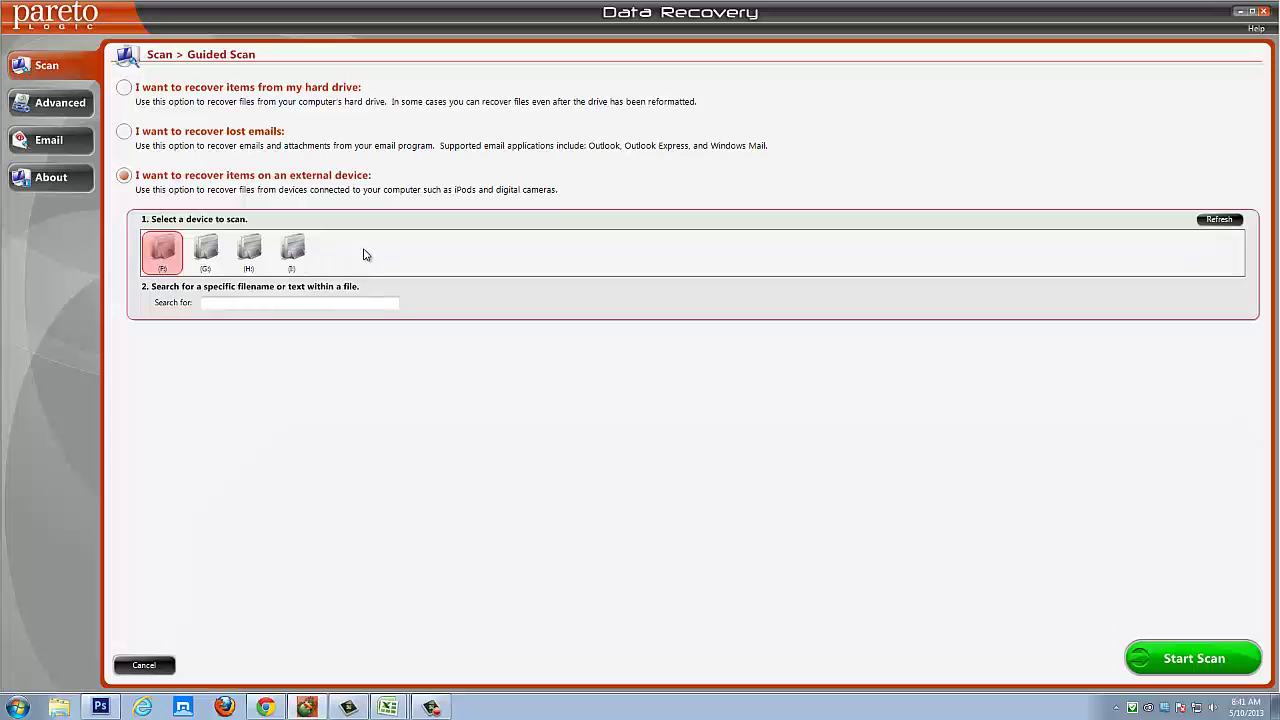
click(295, 255)
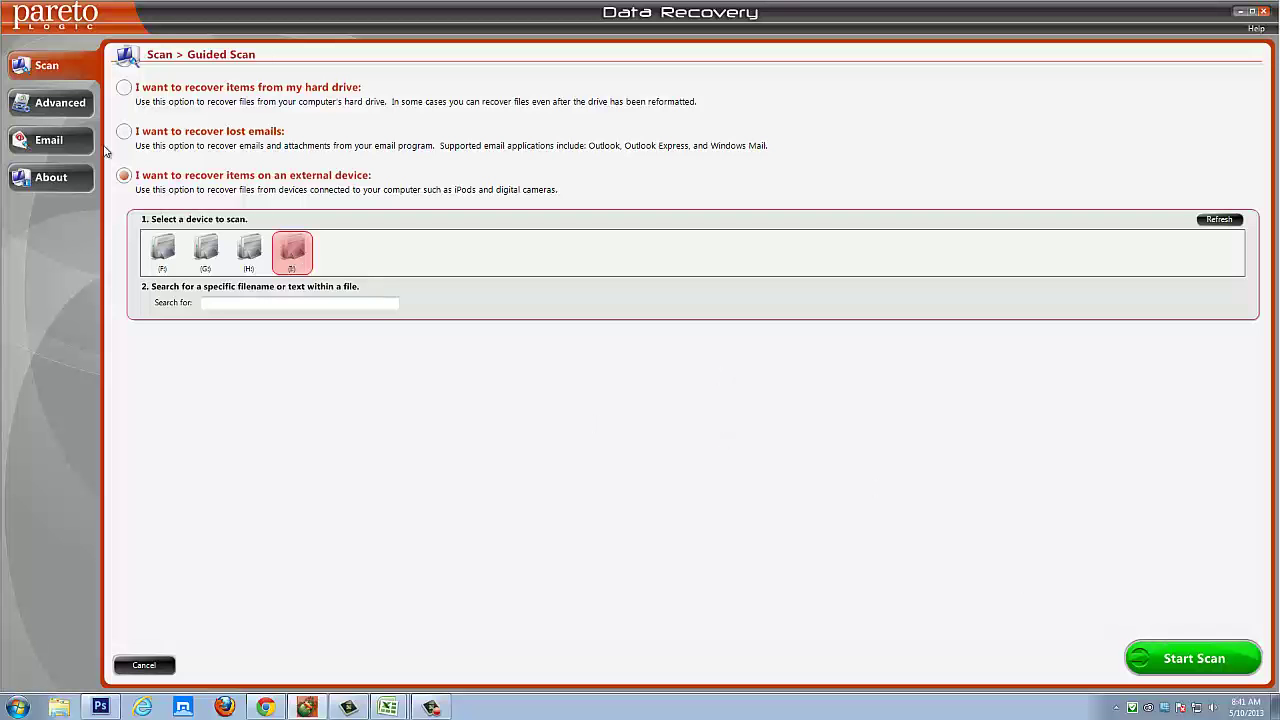
click(55, 100)
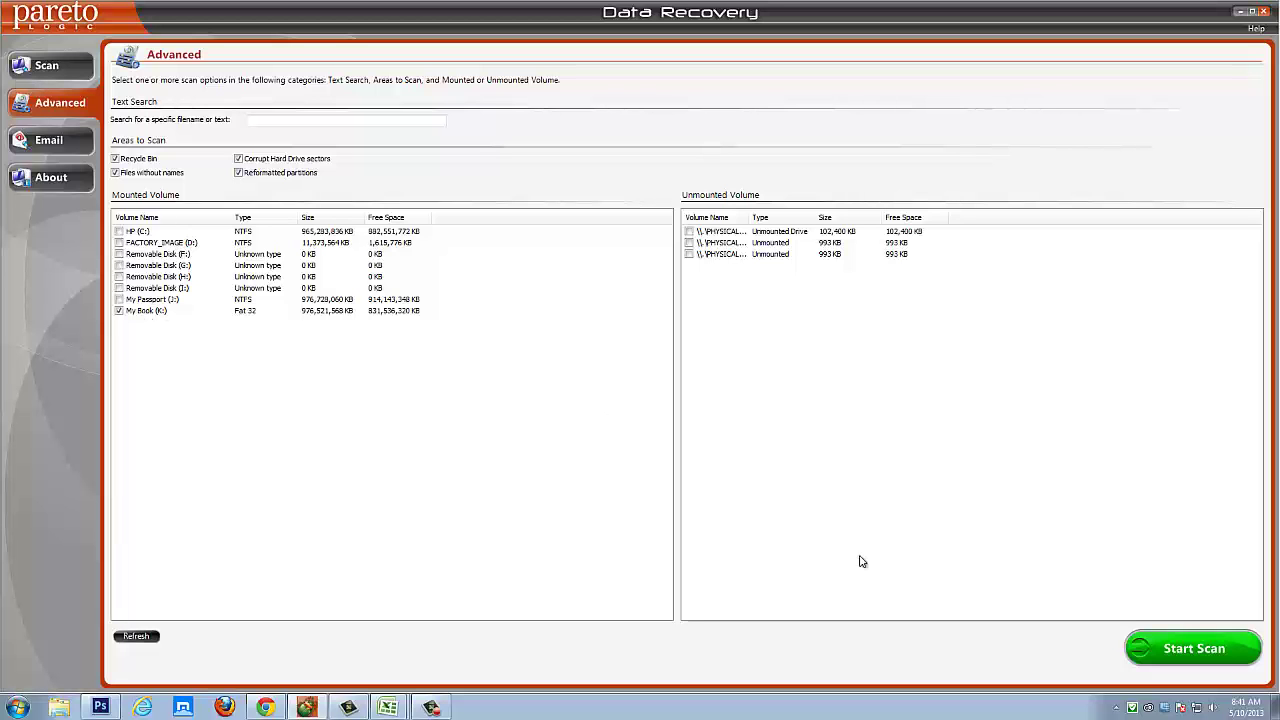
- Start scanning the ticked My Book (K:) volume
click(1197, 650)
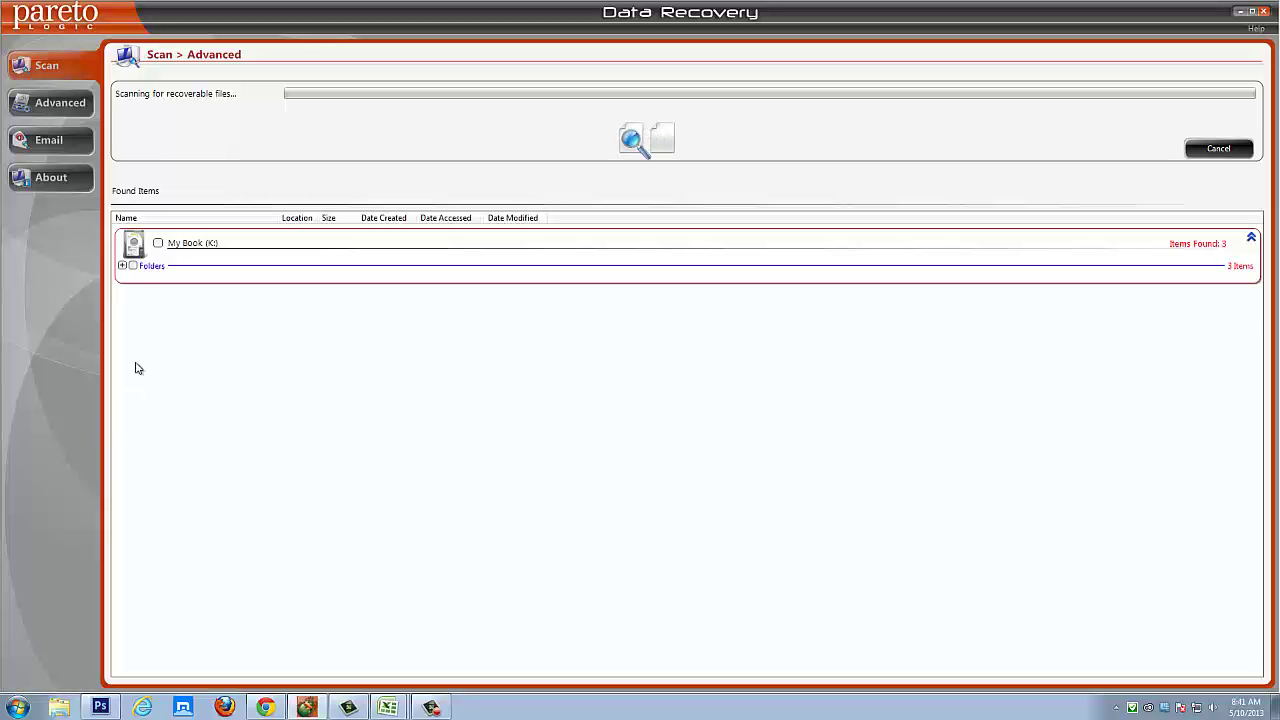
click(122, 266)
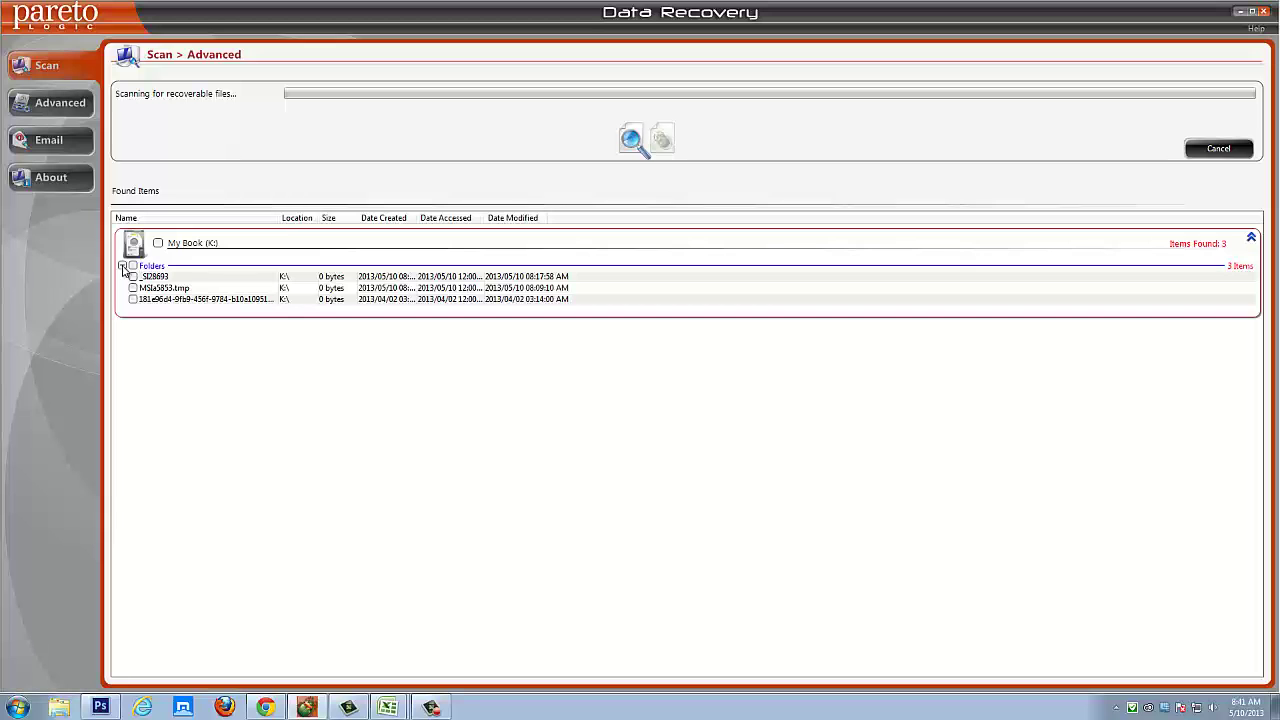
click(122, 266)
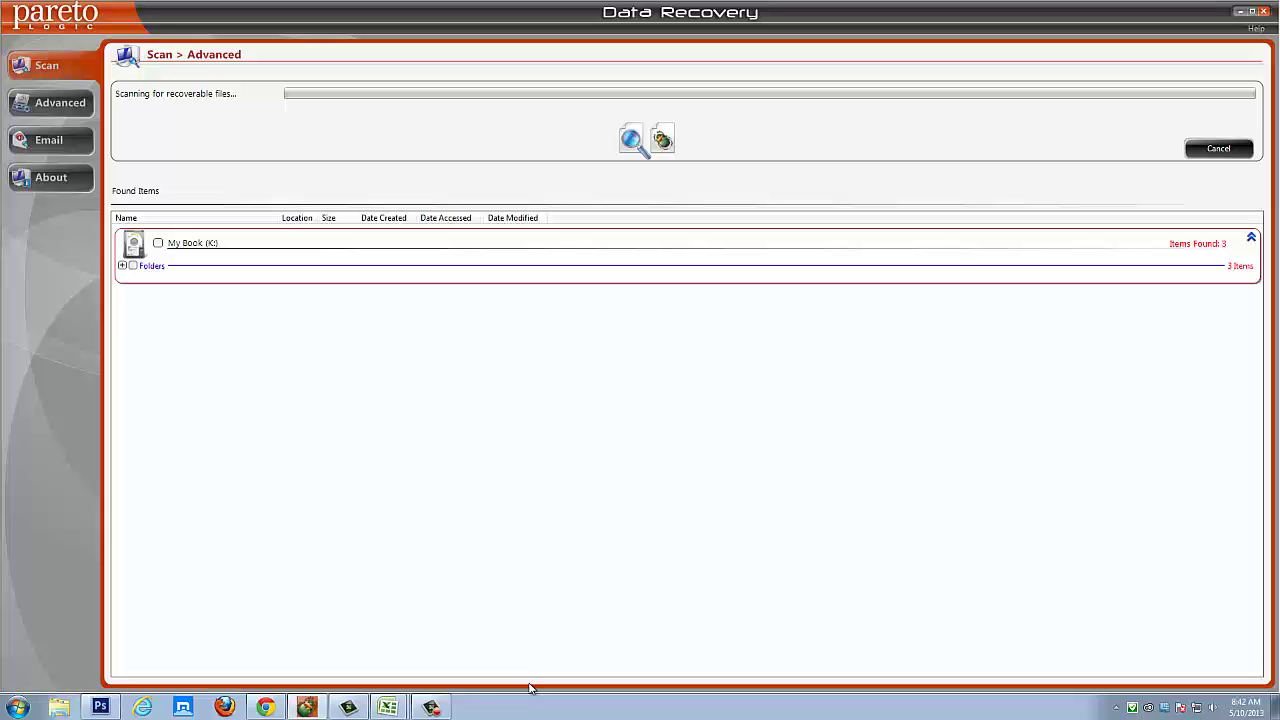
click(431, 707)
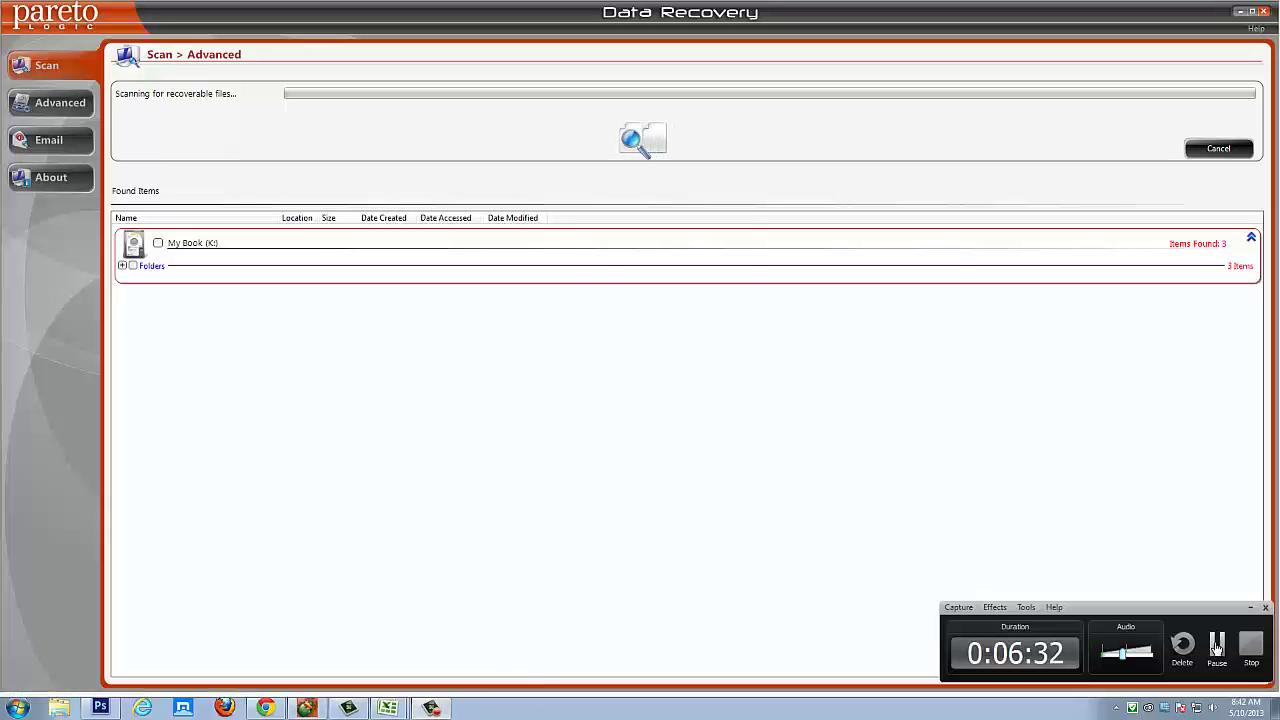
- Dismiss the PATRIOT AutoPlay popup, cancel the My Book scan, and return to Advanced options
click(1217, 648)
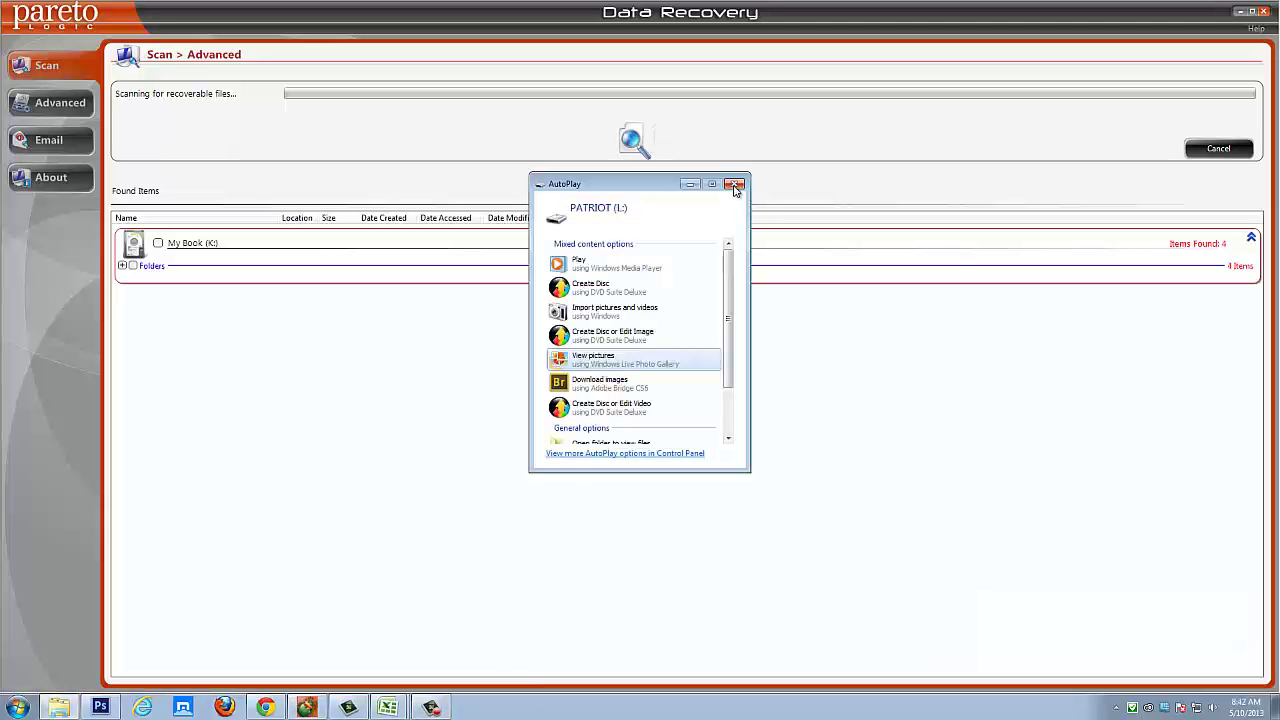
click(734, 186)
click(1214, 155)
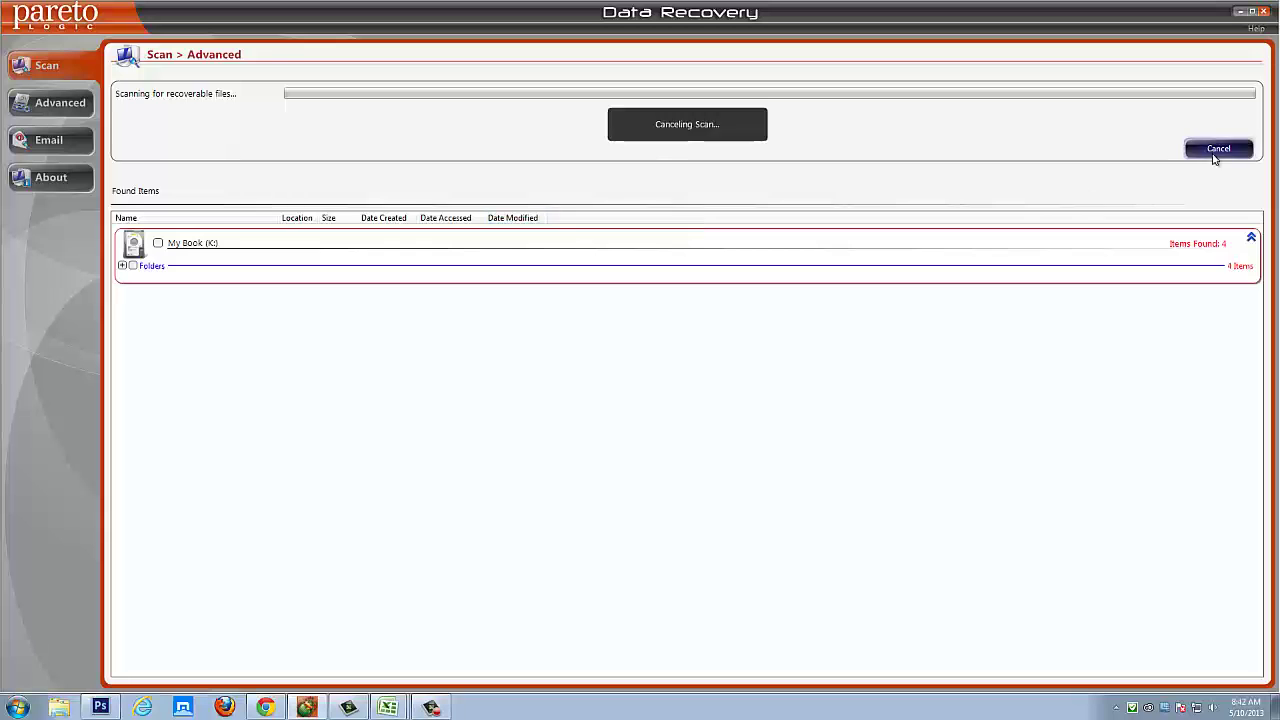
click(72, 108)
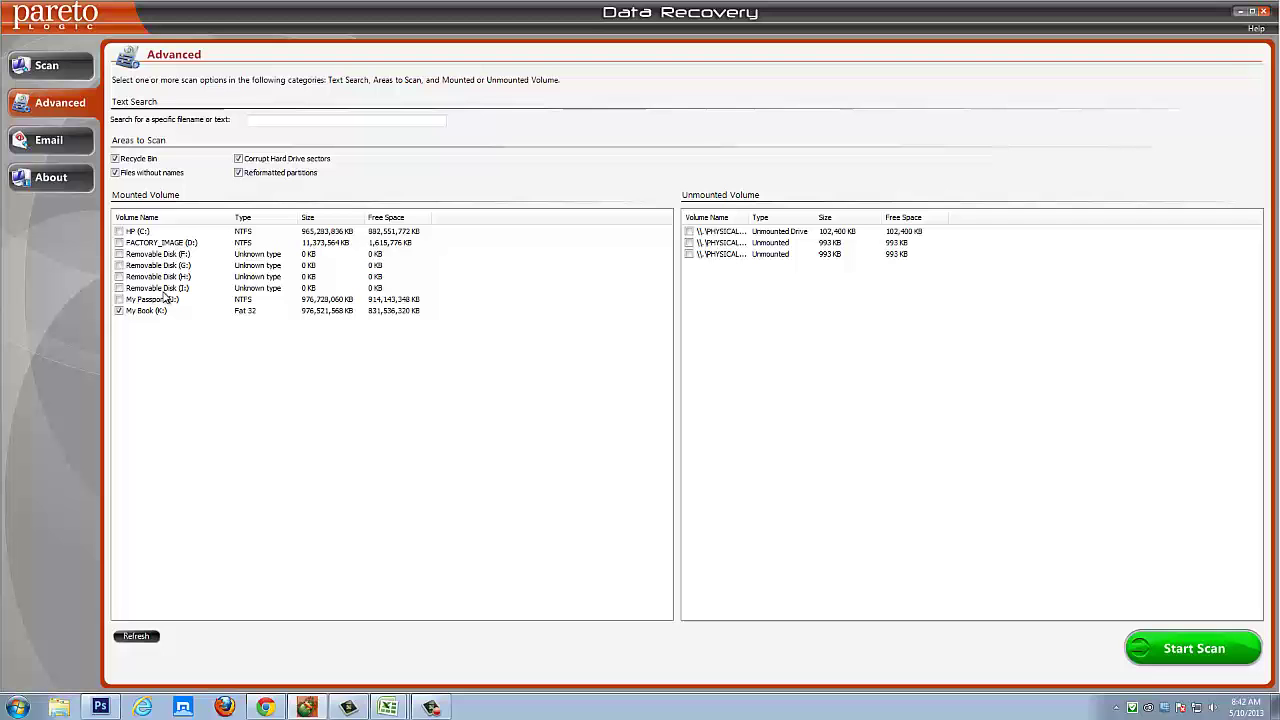
- Refresh the volume list, tick only PATRIOT (L:), and start a new scan discarding old results
click(140, 640)
click(119, 231)
click(119, 243)
click(119, 265)
click(119, 288)
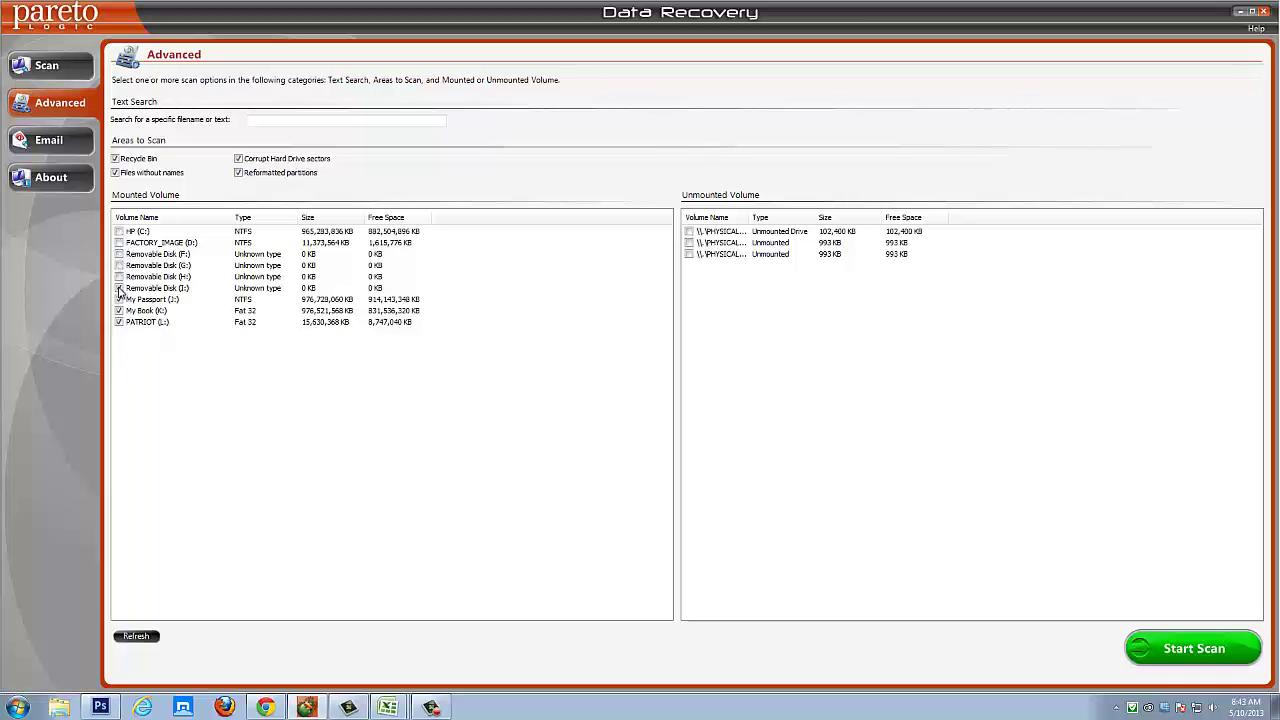
click(119, 311)
click(1193, 649)
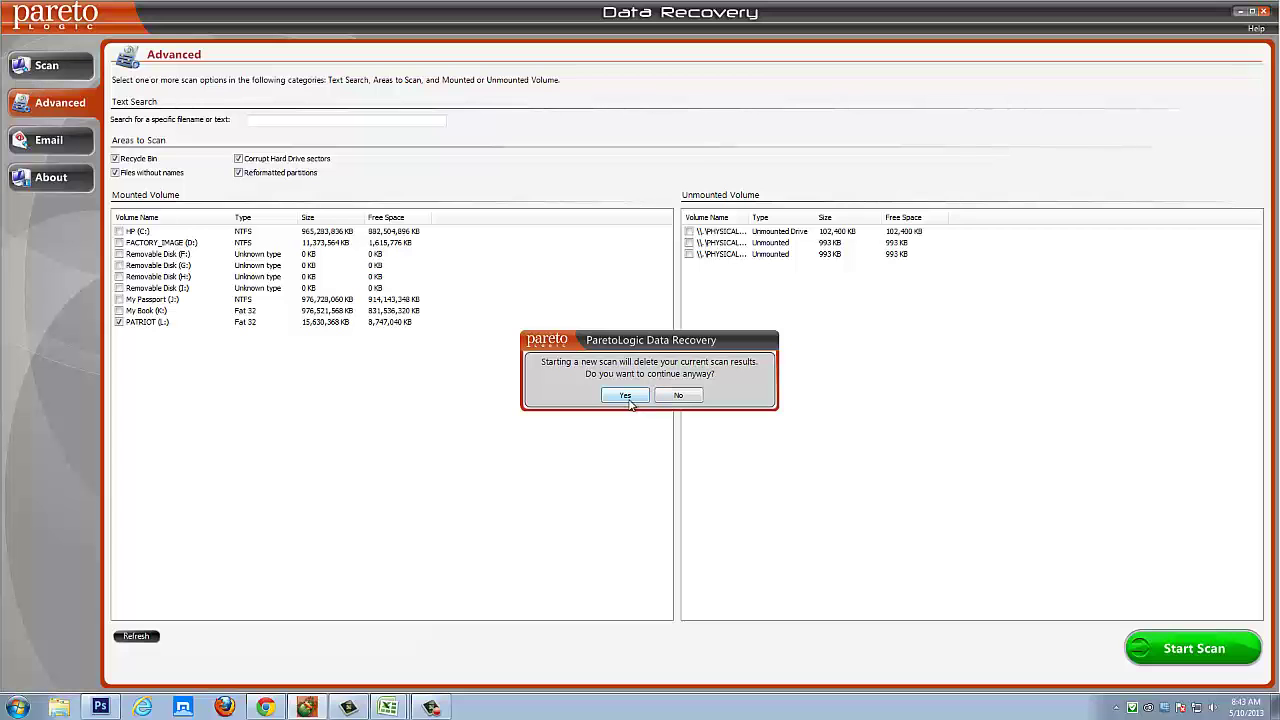
click(625, 396)
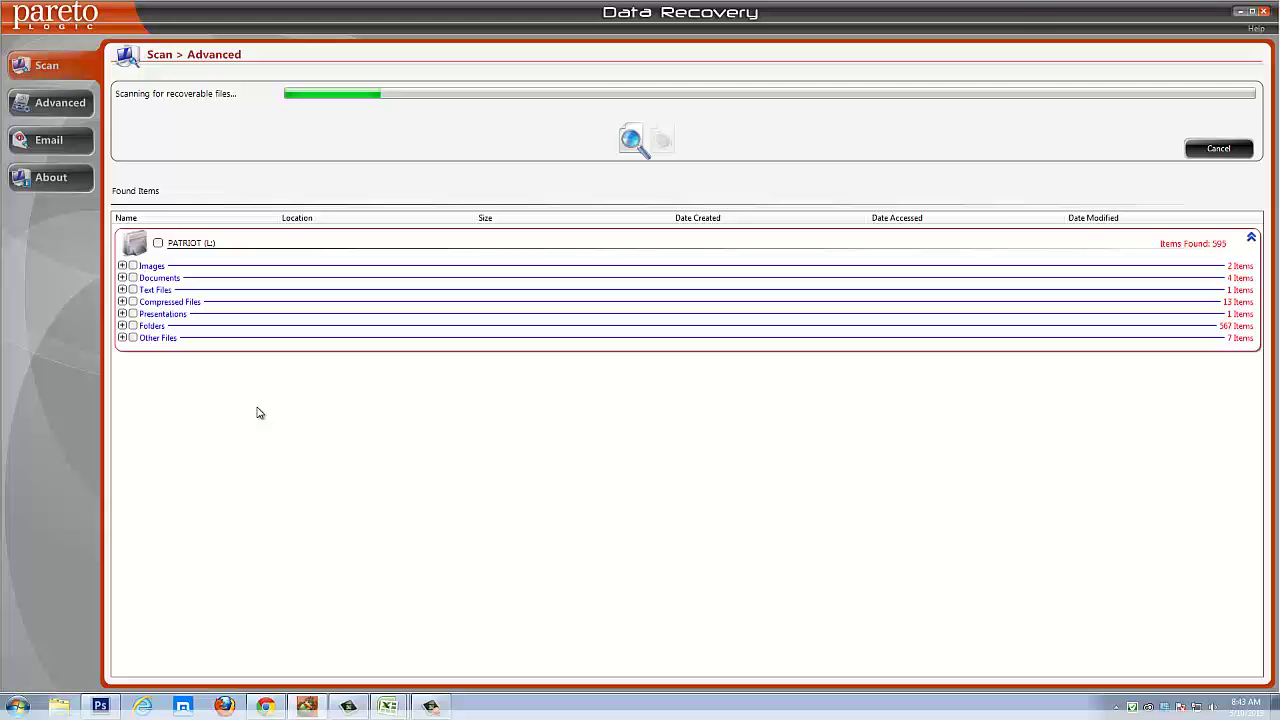
- Peek at the found Images and Documents, then cancel the scan to list all 2,074 items
click(122, 266)
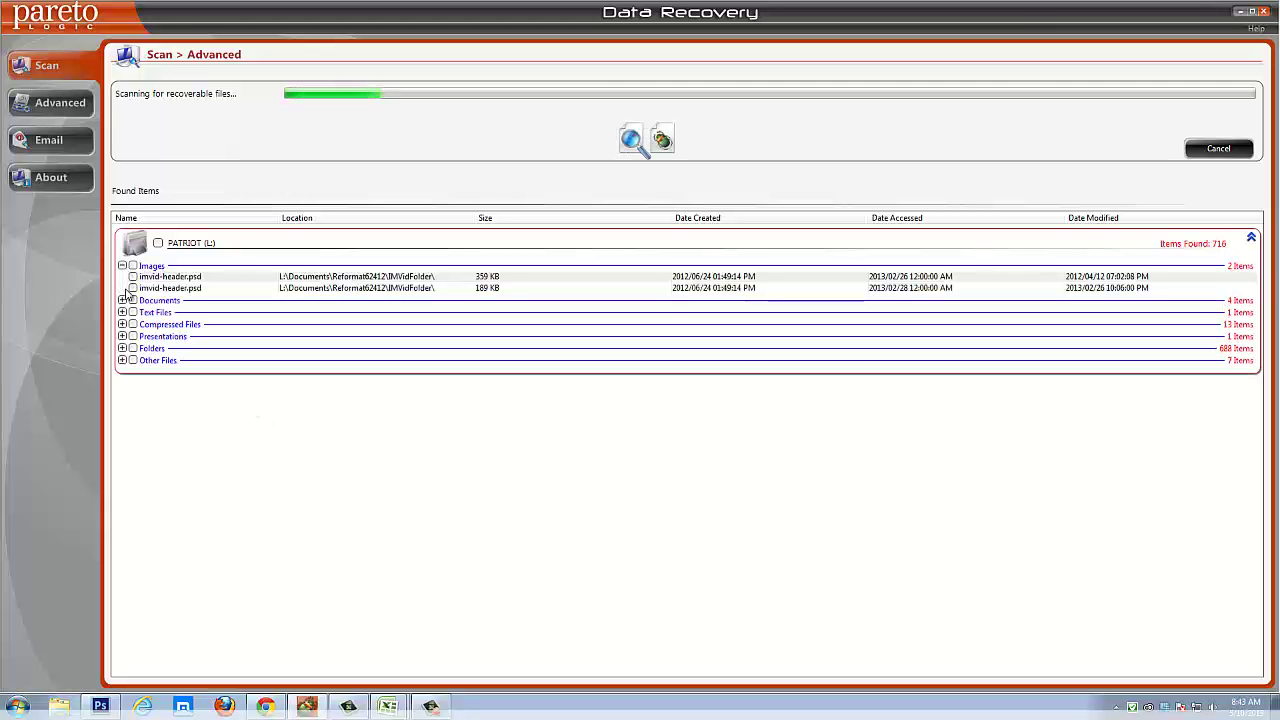
click(122, 300)
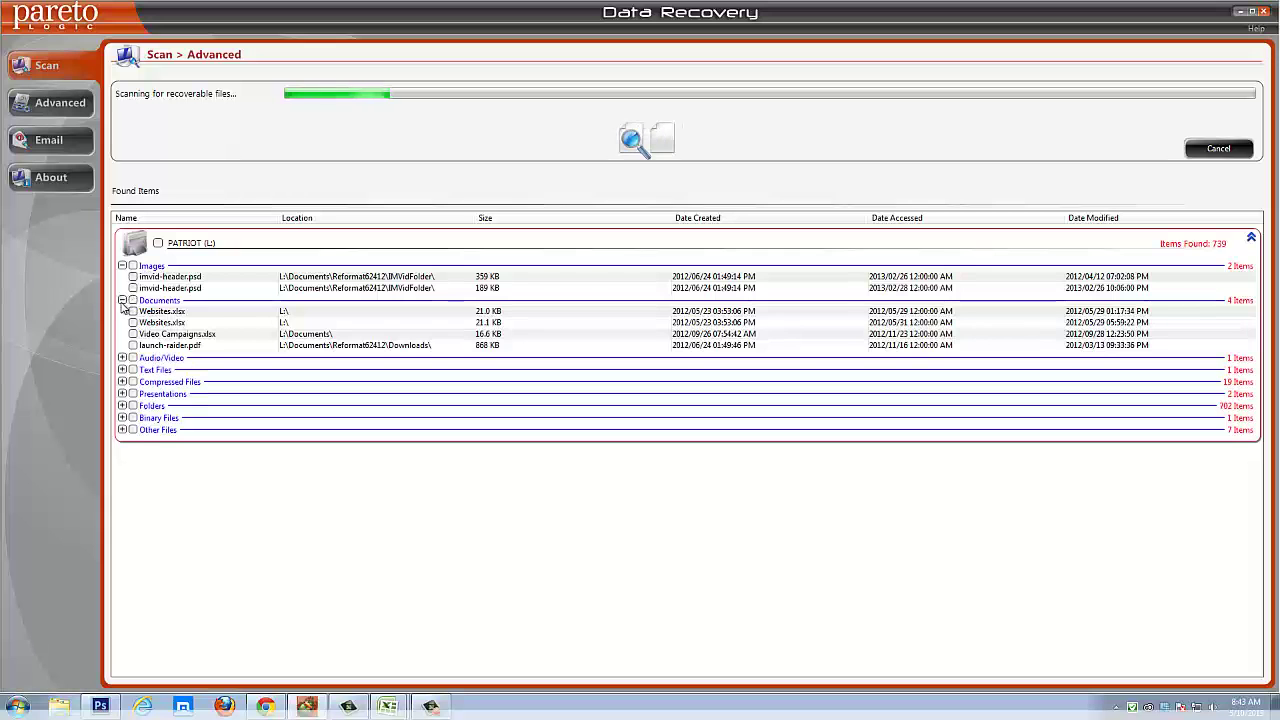
click(122, 300)
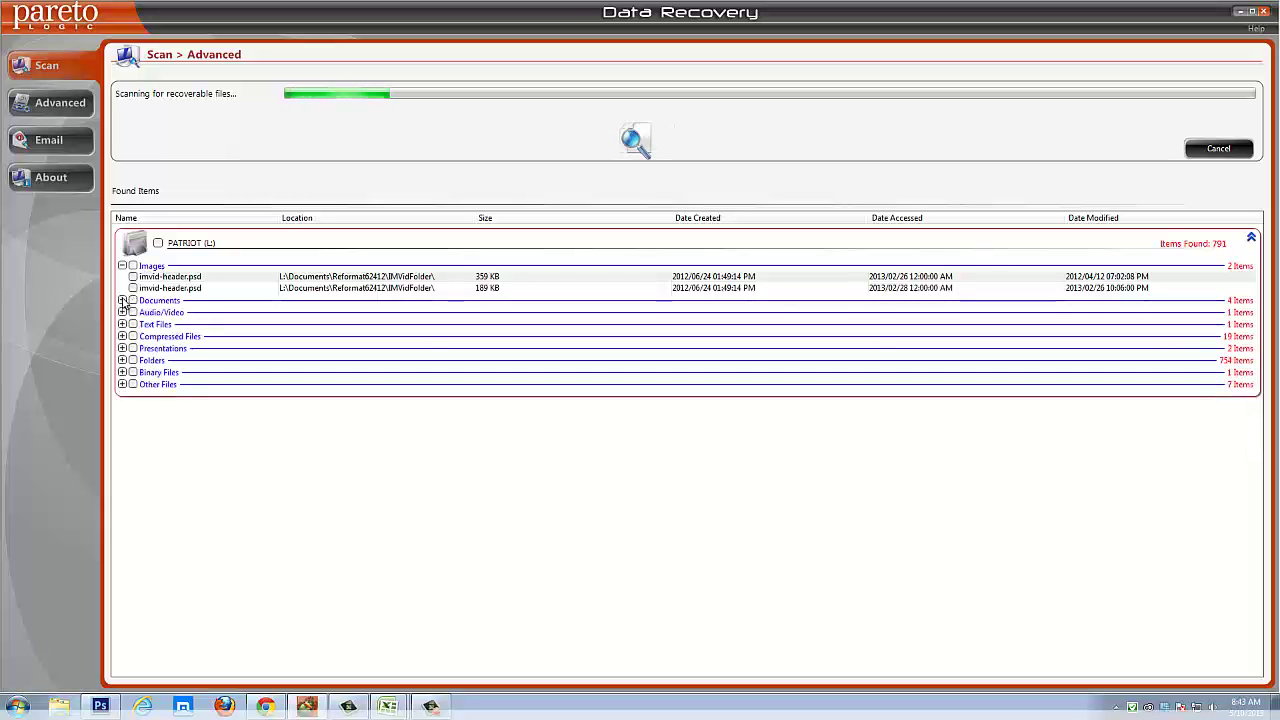
click(122, 266)
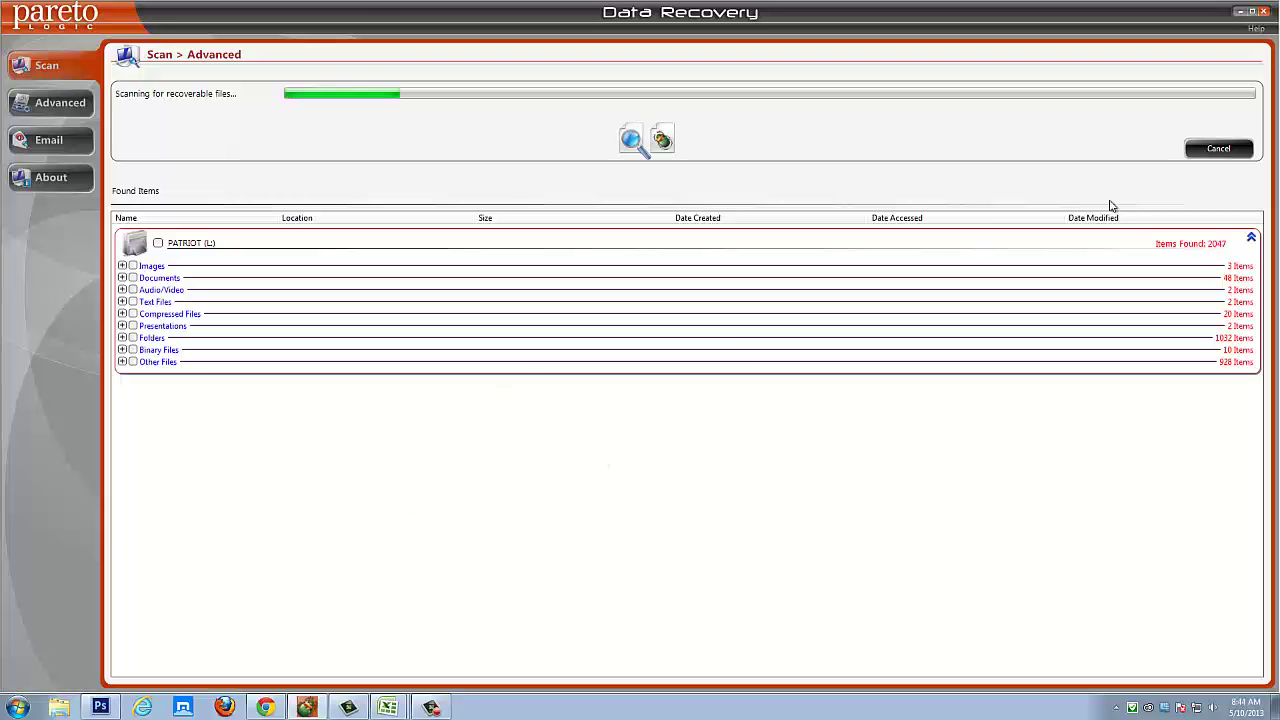
click(1217, 150)
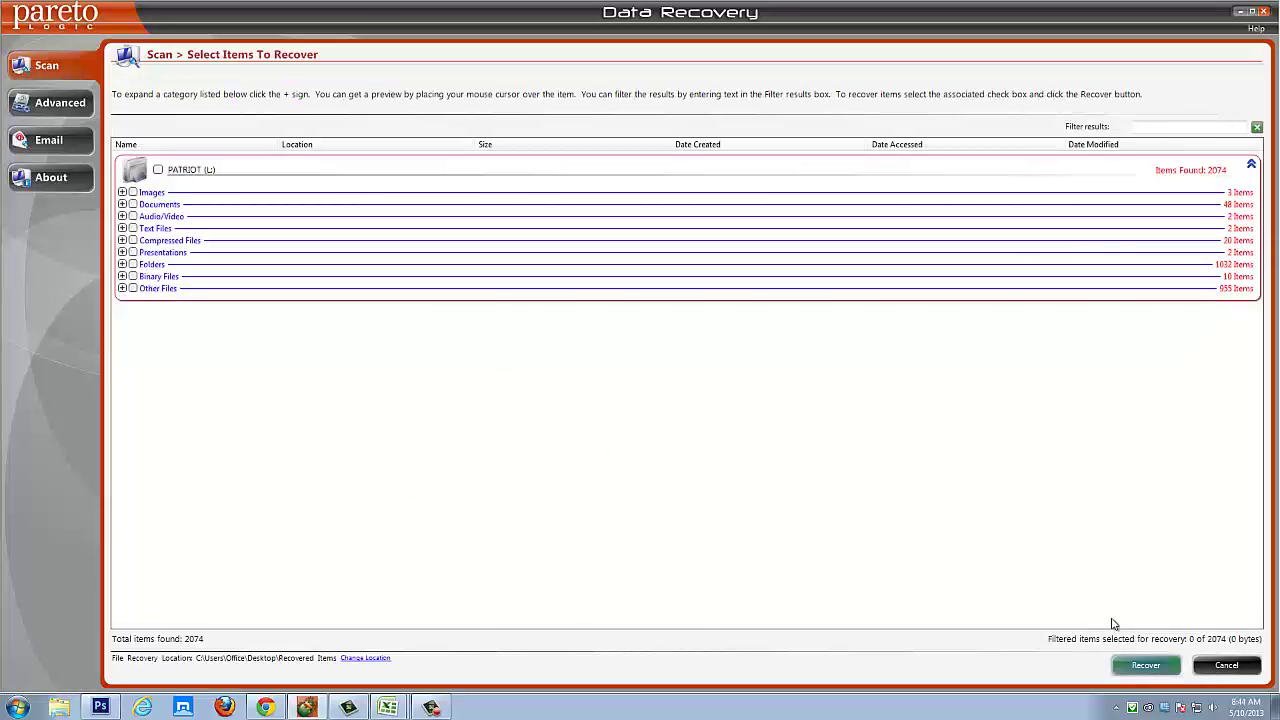